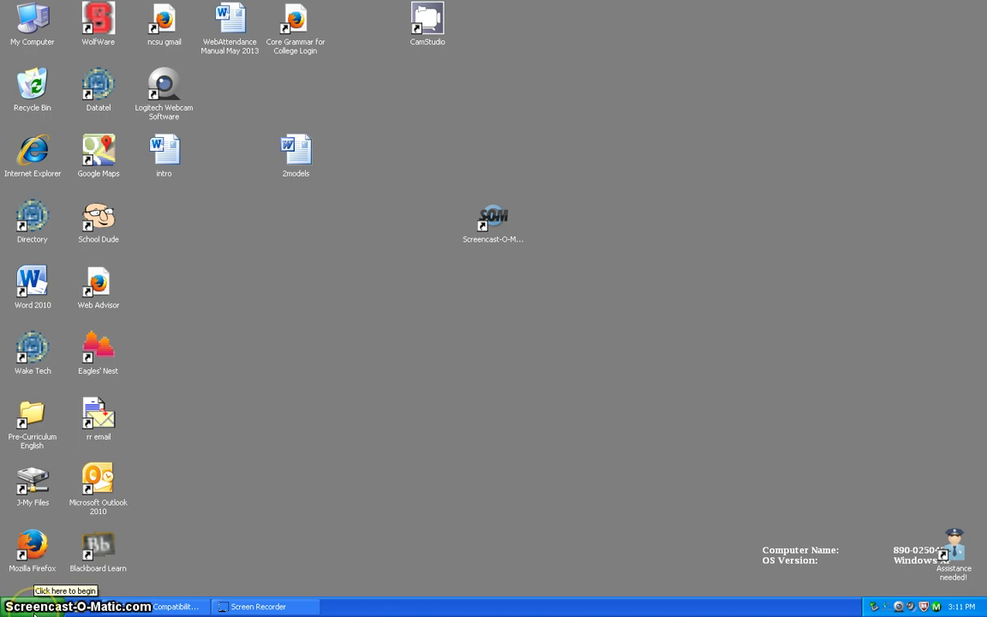
# Launch Microsoft Word 2010 from Start > Programs > Microsoft Office.
pyautogui.click(32, 610)
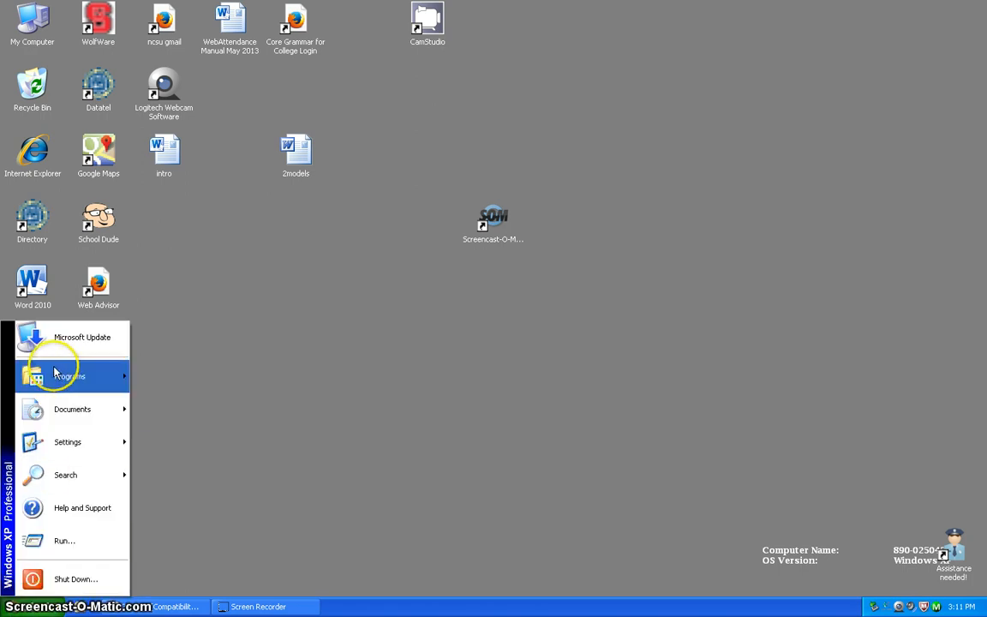
pyautogui.moveTo(55, 378)
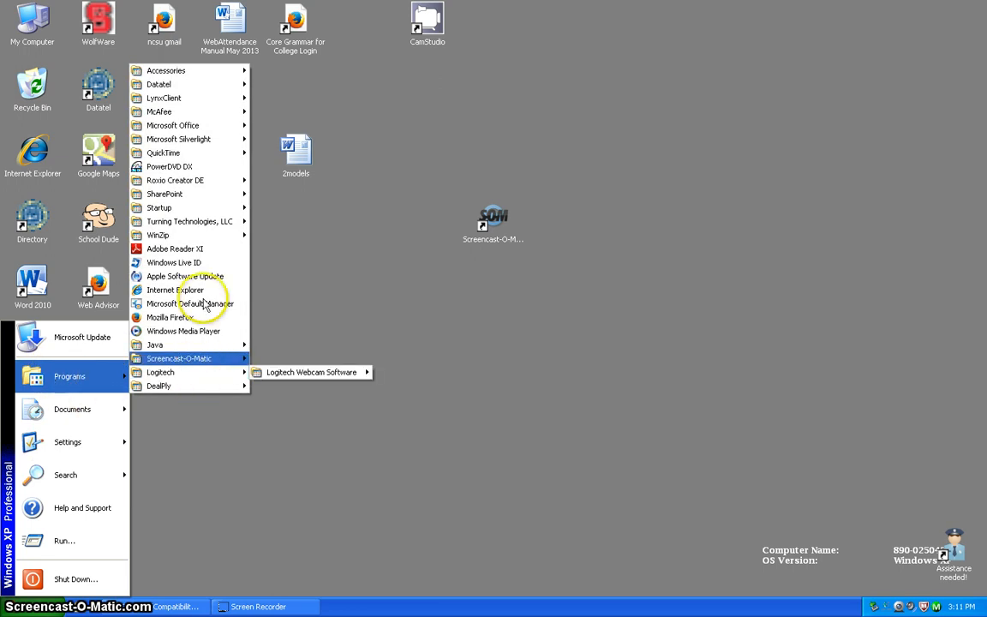
pyautogui.moveTo(206, 129)
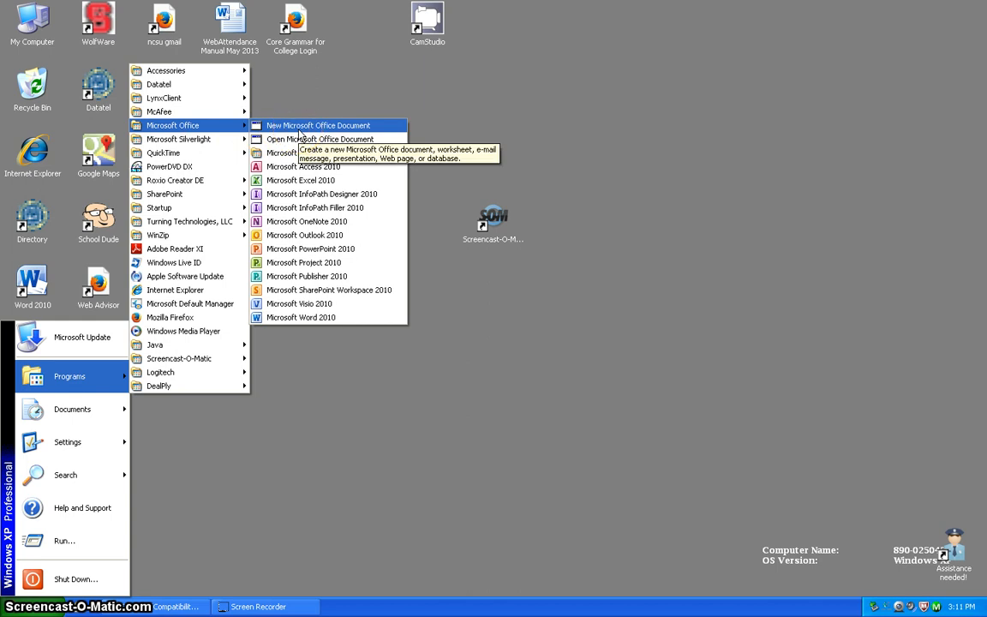
pyautogui.click(298, 318)
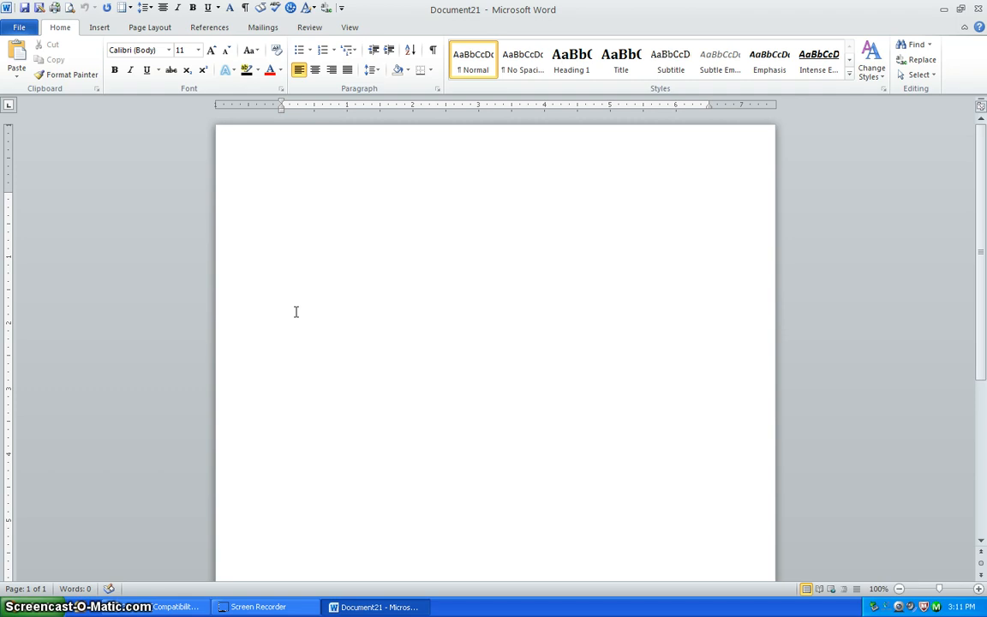
# Apply the Normal, then the No Spacing style to the blank page, and bring up the 2models document.
pyautogui.click(355, 266)
pyautogui.click(475, 78)
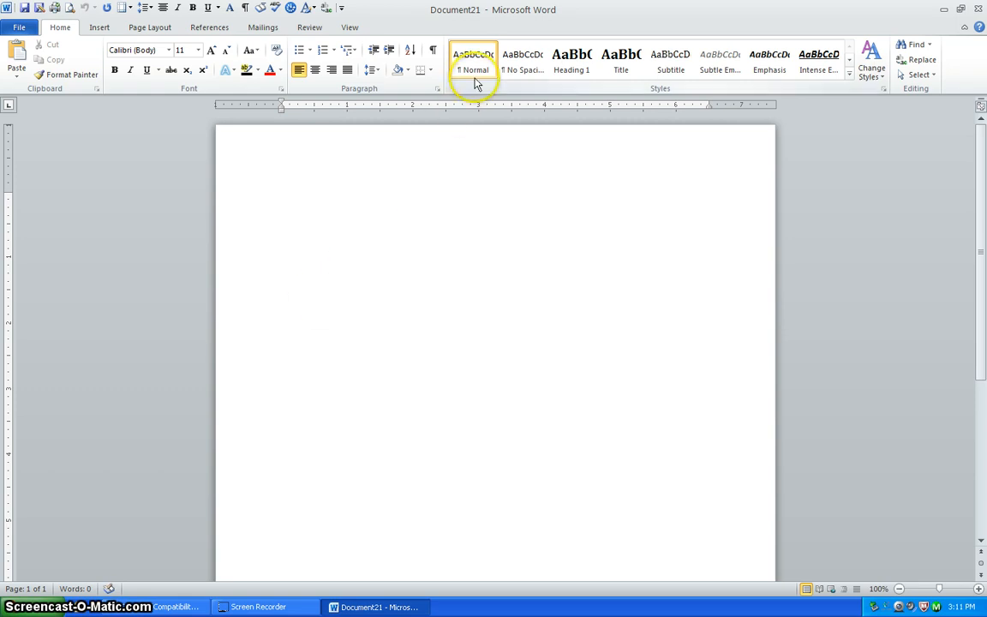
pyautogui.click(474, 83)
pyautogui.click(519, 75)
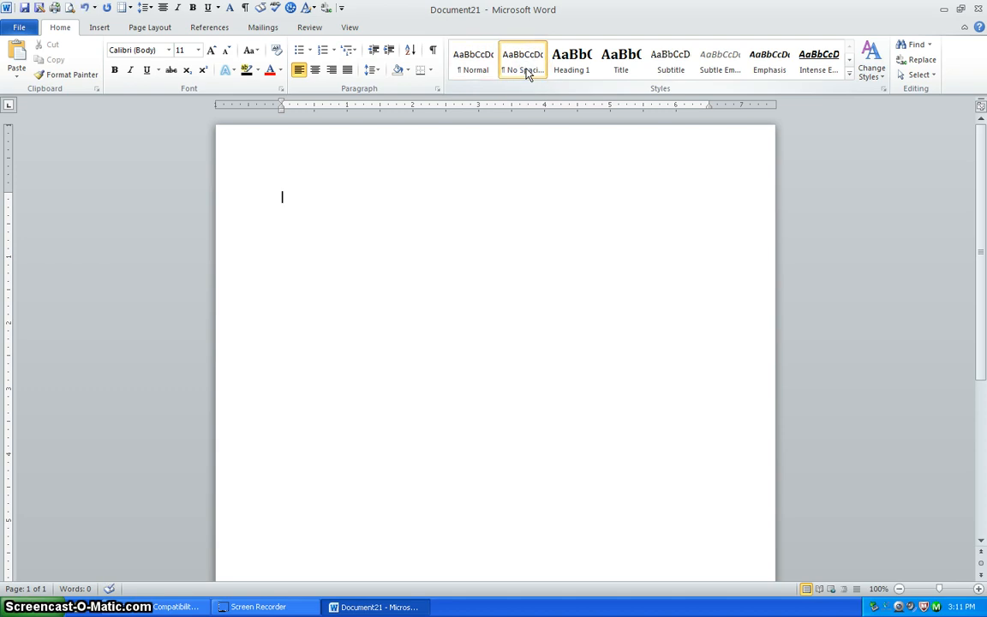
pyautogui.click(159, 607)
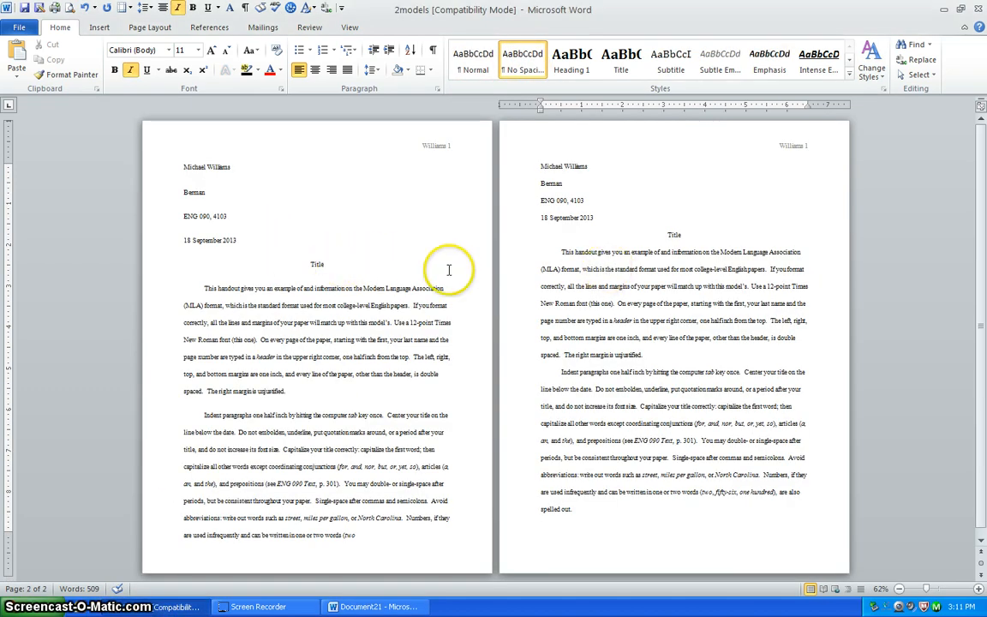
# Compare the styles of the two 2models sample pages, then minimize 2models to reveal Document21.
pyautogui.click(182, 165)
pyautogui.click(484, 69)
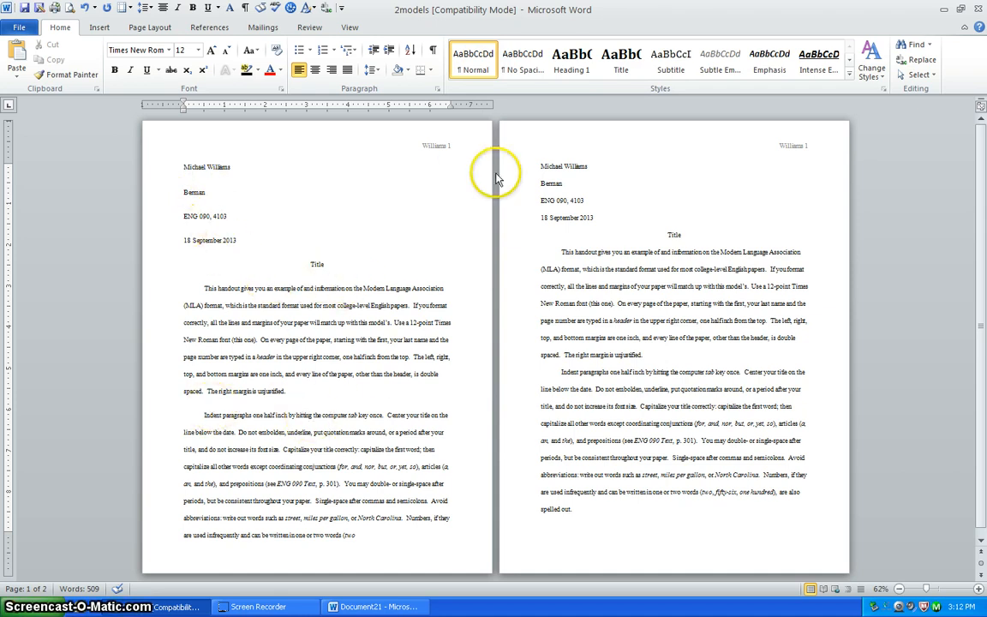
pyautogui.click(539, 164)
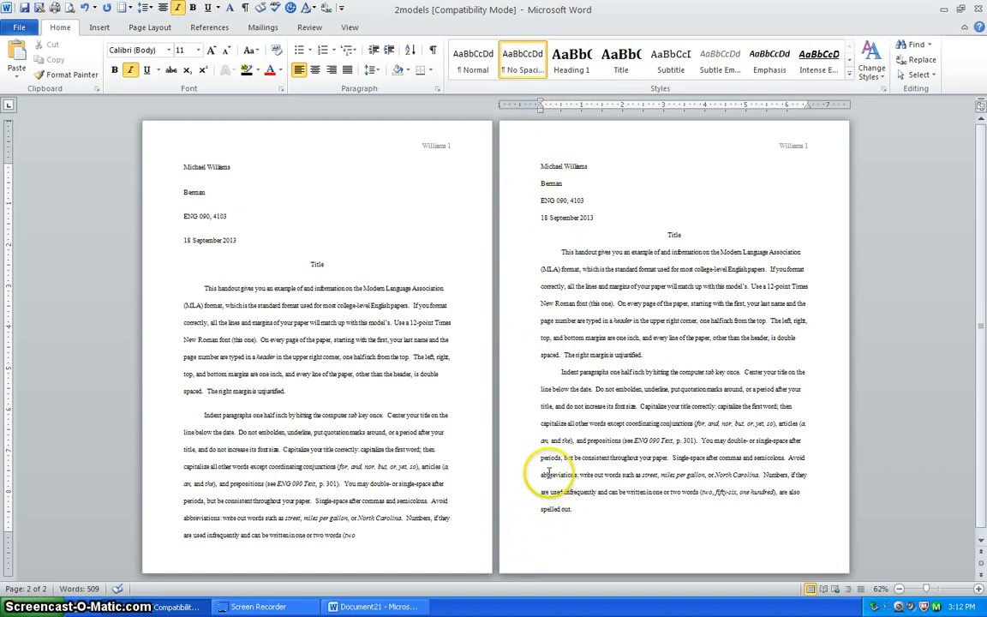
pyautogui.click(946, 11)
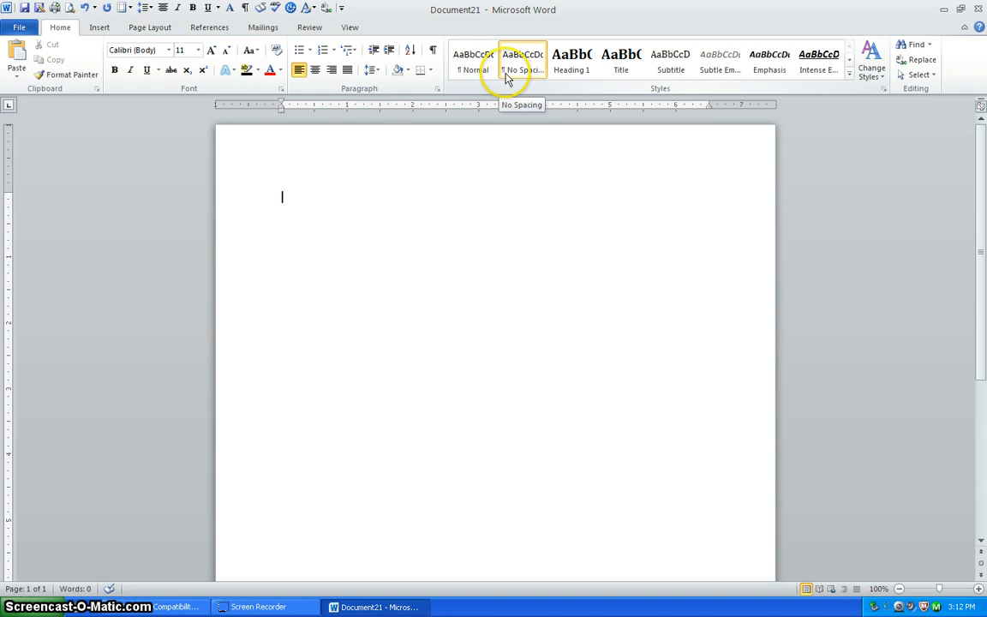
# Open the header and insert a Right alignment tab relative to the margin.
pyautogui.doubleClick(292, 150)
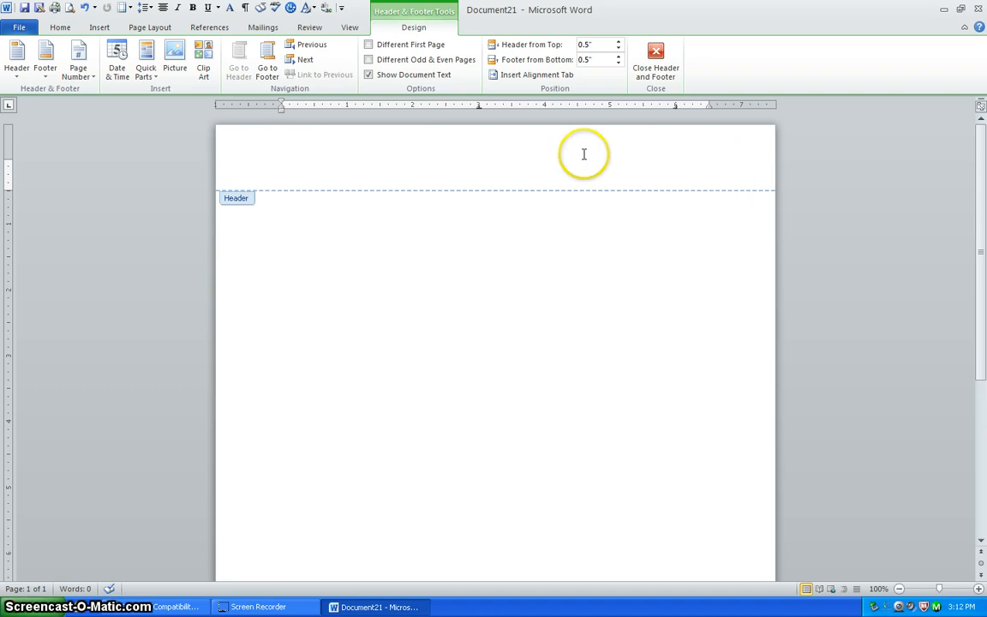
pyautogui.click(534, 76)
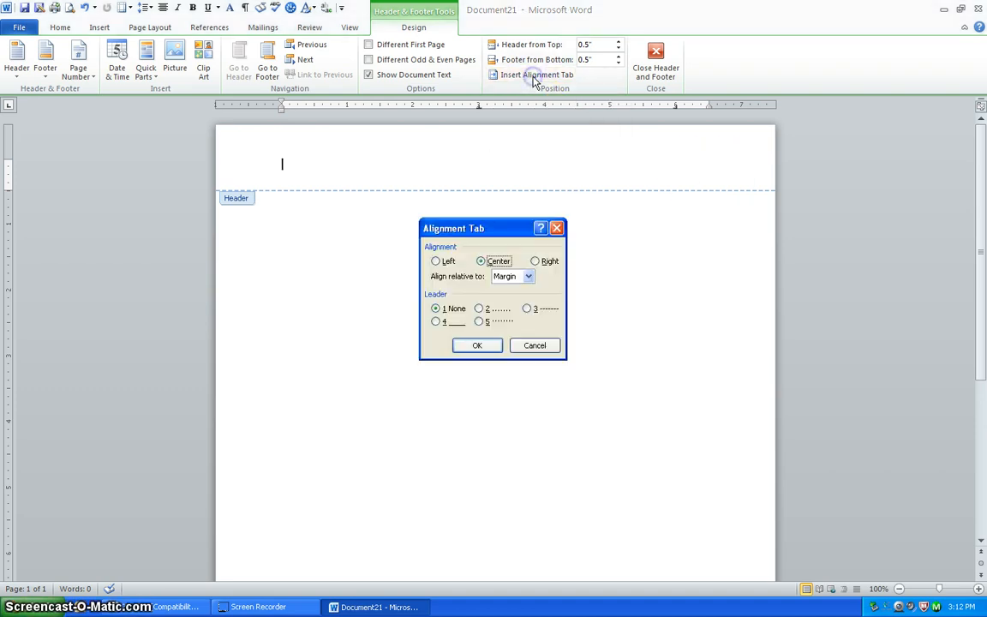
pyautogui.click(535, 262)
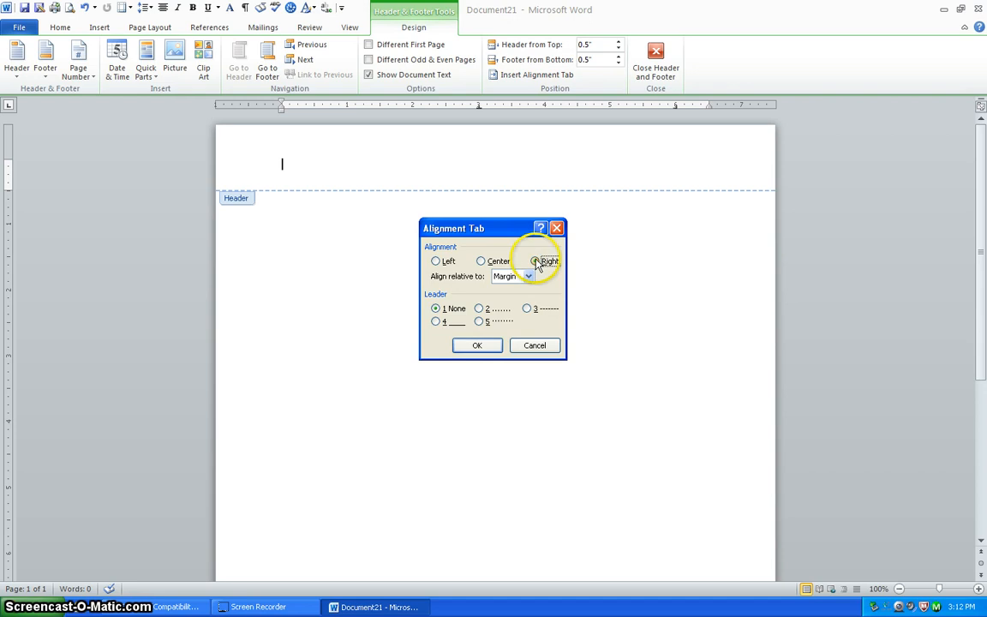
pyautogui.click(480, 346)
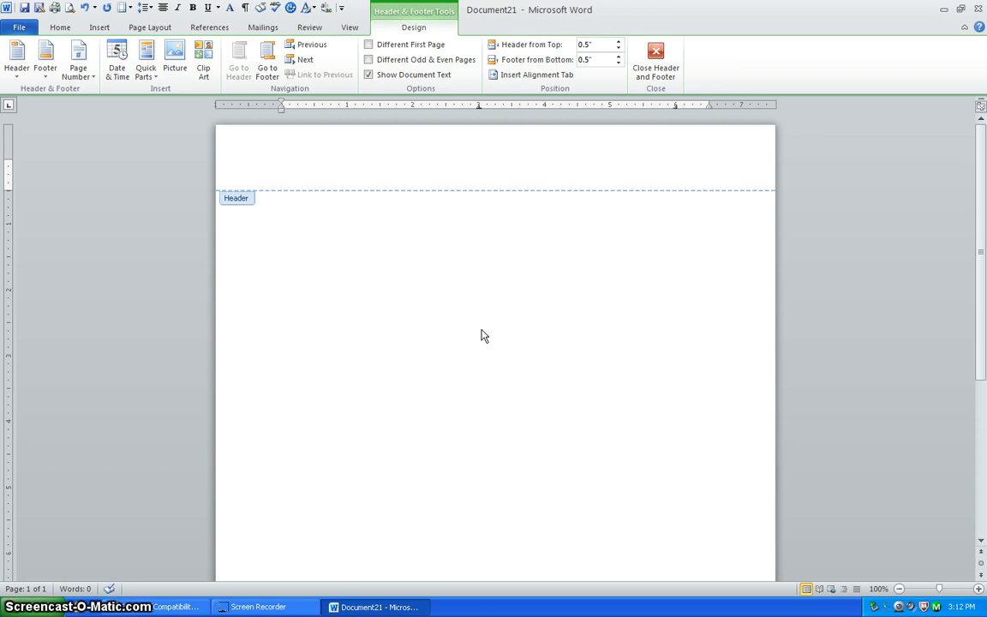
# Type the author's surname at the right-aligned header tab.
pyautogui.write('Jones')
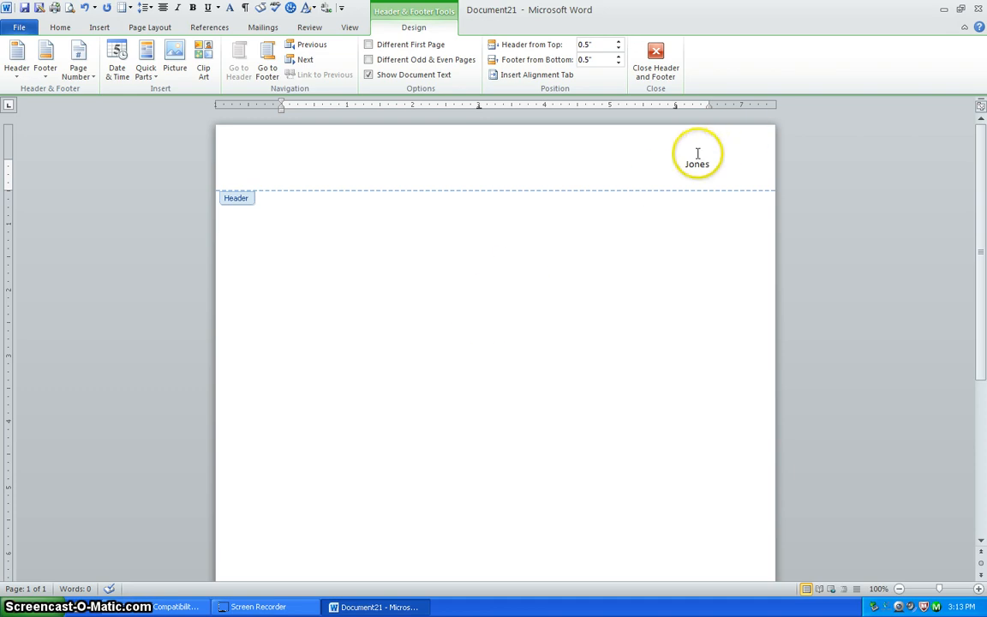
# Insert a Plain Number page number at the current position after the surname.
pyautogui.click(78, 67)
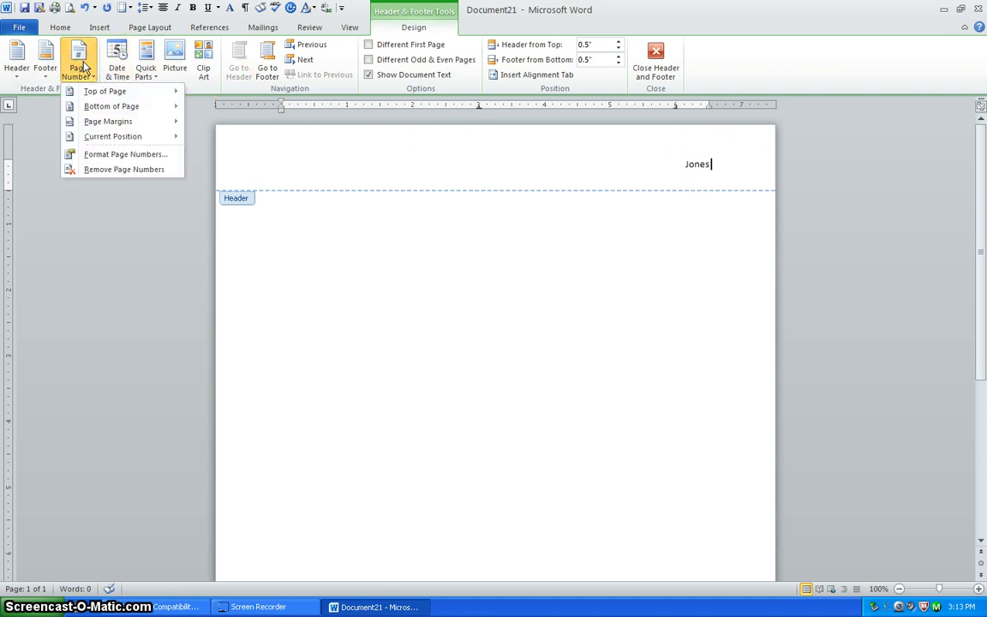
pyautogui.moveTo(98, 139)
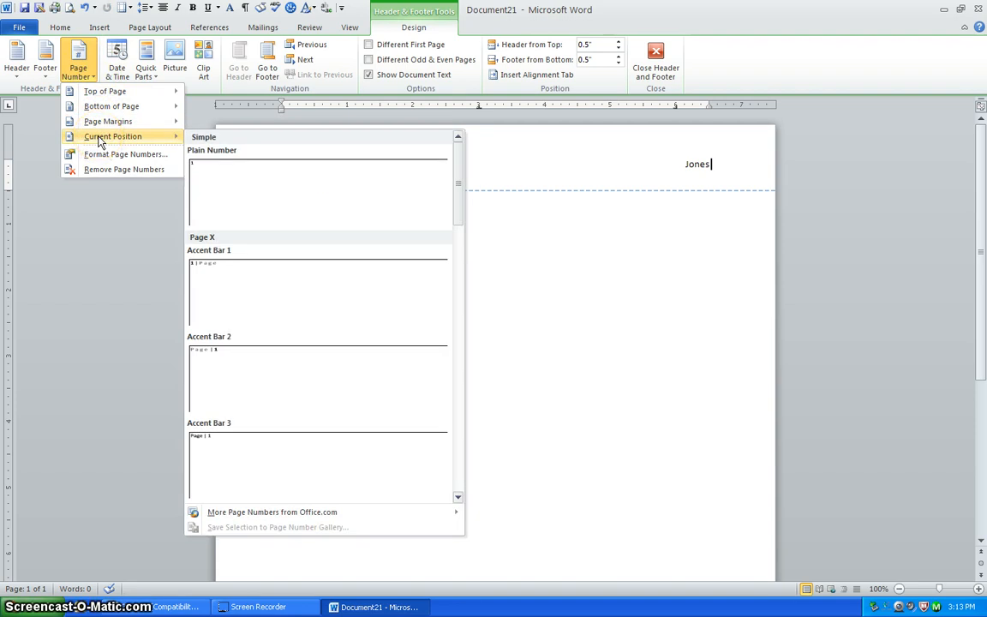
pyautogui.click(254, 181)
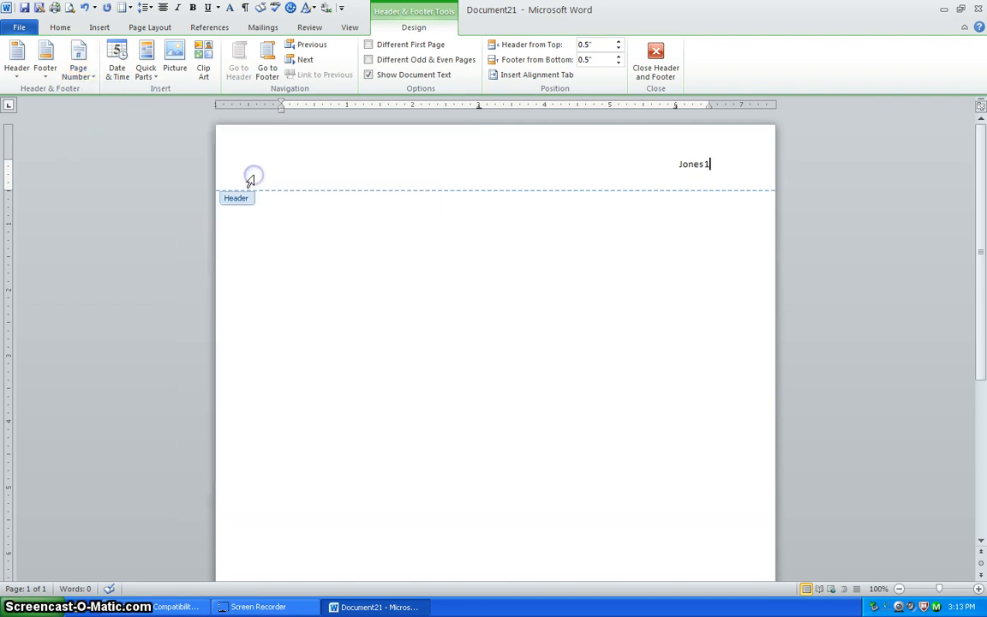
# Select the surname-and-page-number header line and right-click it for formatting.
pyautogui.click(670, 167)
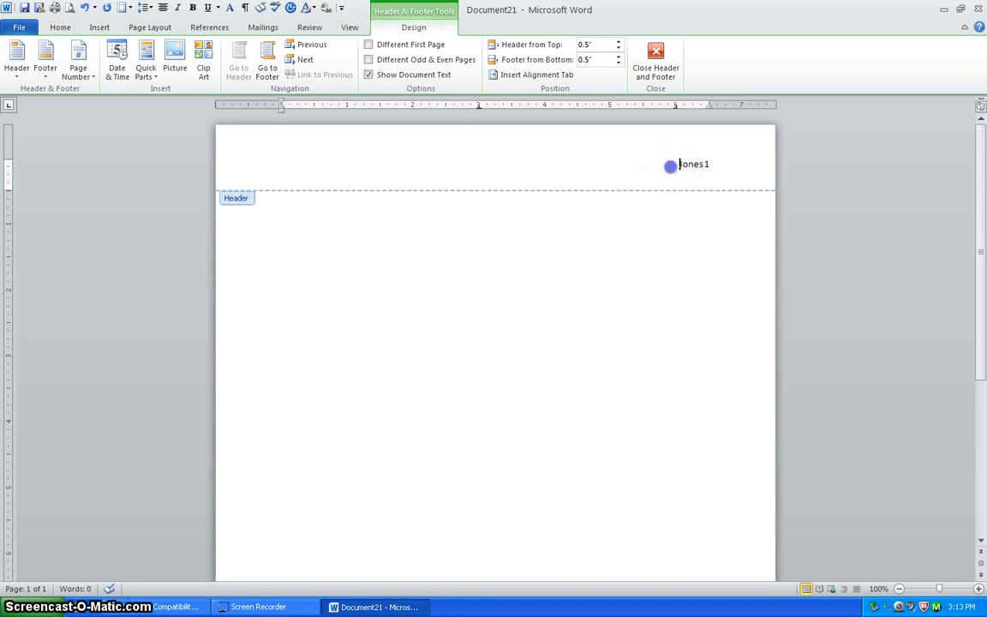
pyautogui.moveTo(672, 165); pyautogui.dragTo(760, 164)
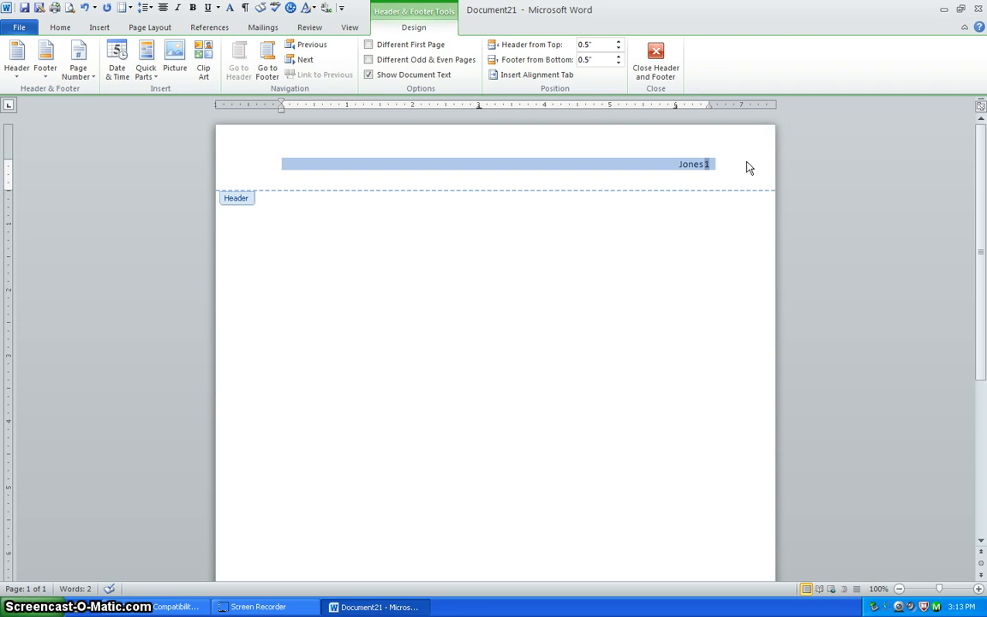
pyautogui.rightClick(661, 171)
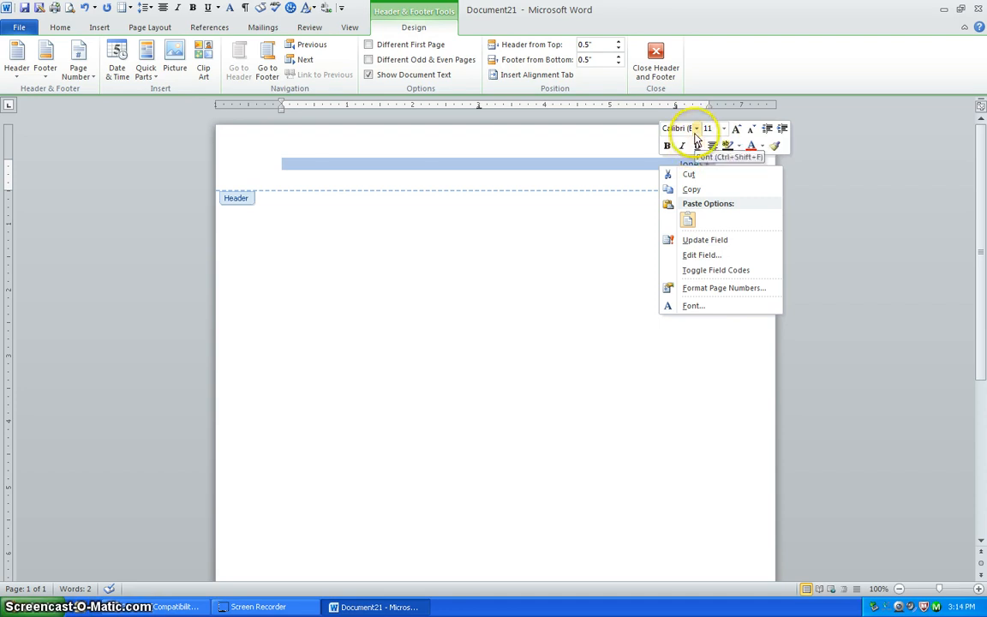
# Set the header line to Times New Roman 12 and close header editing.
pyautogui.click(697, 130)
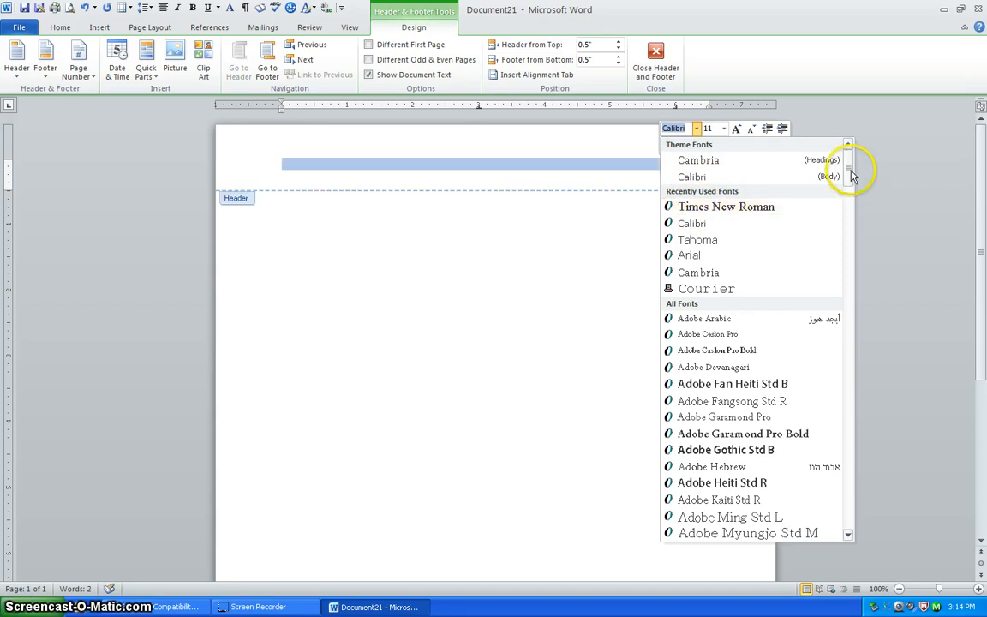
pyautogui.moveTo(849, 172); pyautogui.dragTo(846, 502)
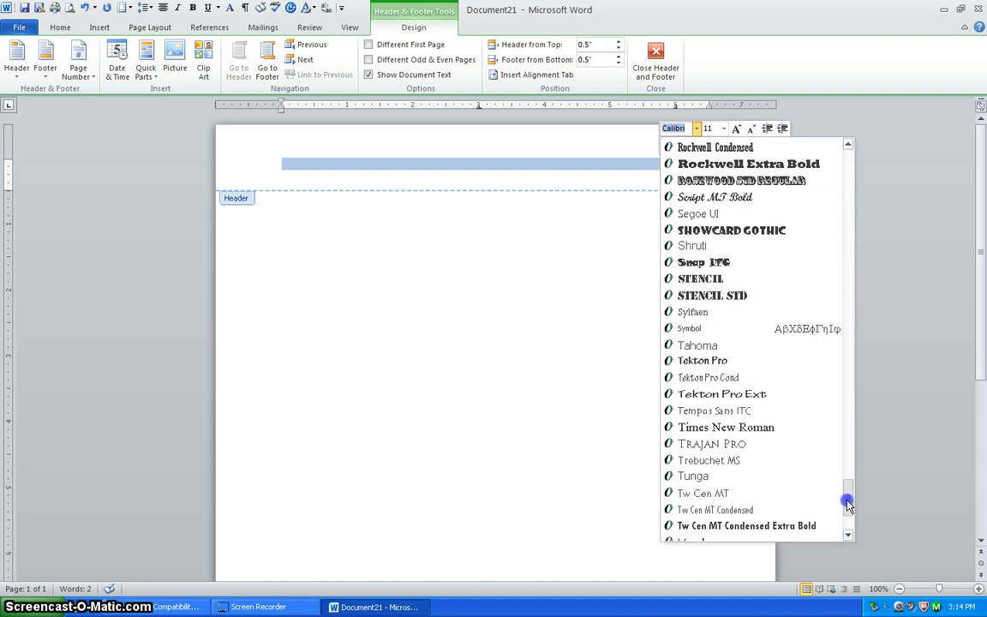
pyautogui.click(737, 427)
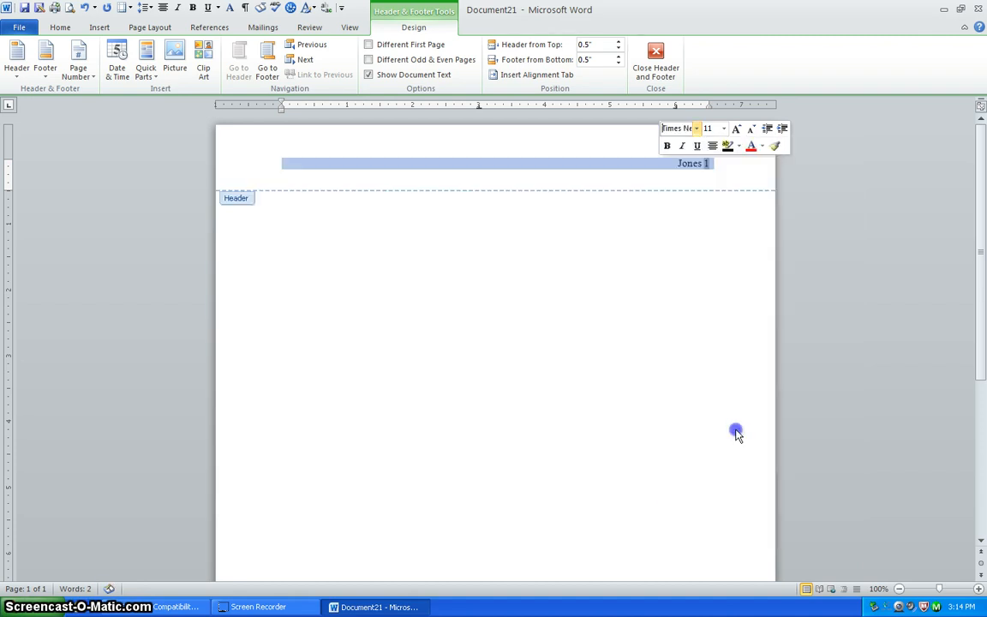
pyautogui.click(724, 129)
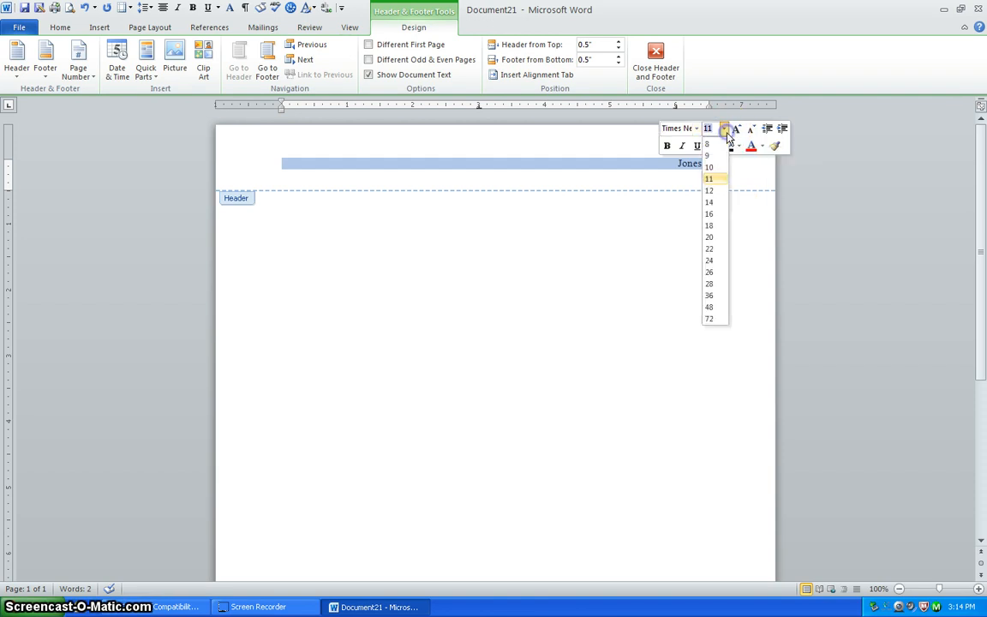
pyautogui.click(712, 191)
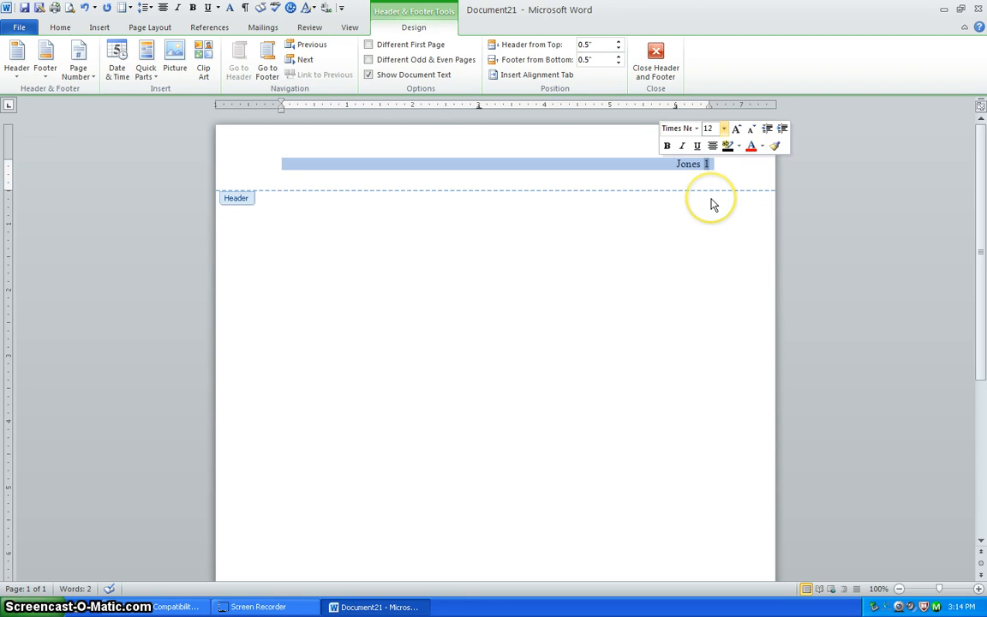
pyautogui.doubleClick(376, 221)
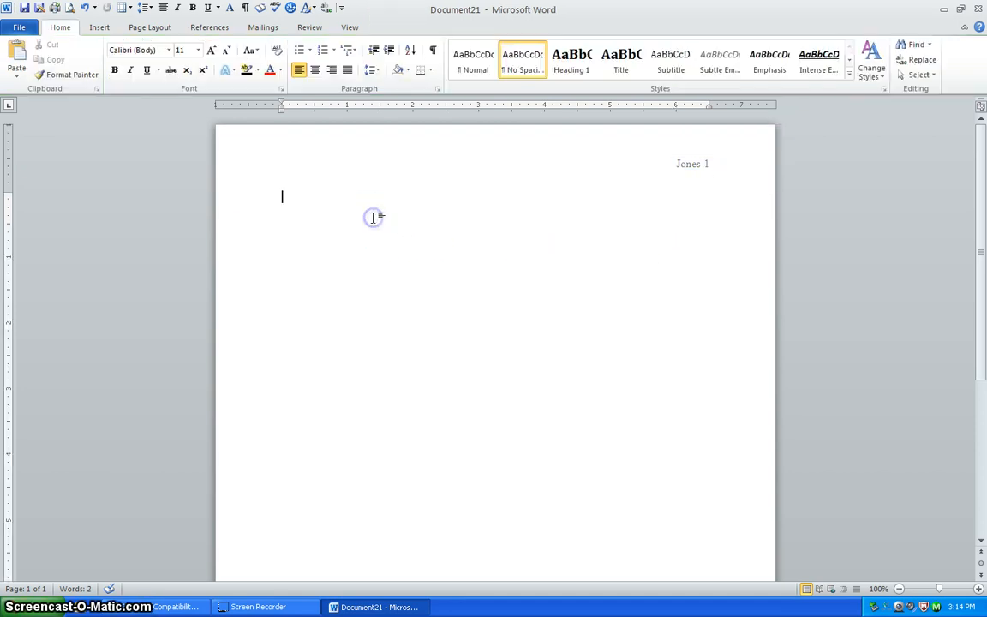
# Leave header editing and place the insertion point in the document body.
pyautogui.doubleClick(326, 149)
pyautogui.click(326, 226)
pyautogui.doubleClick(326, 225)
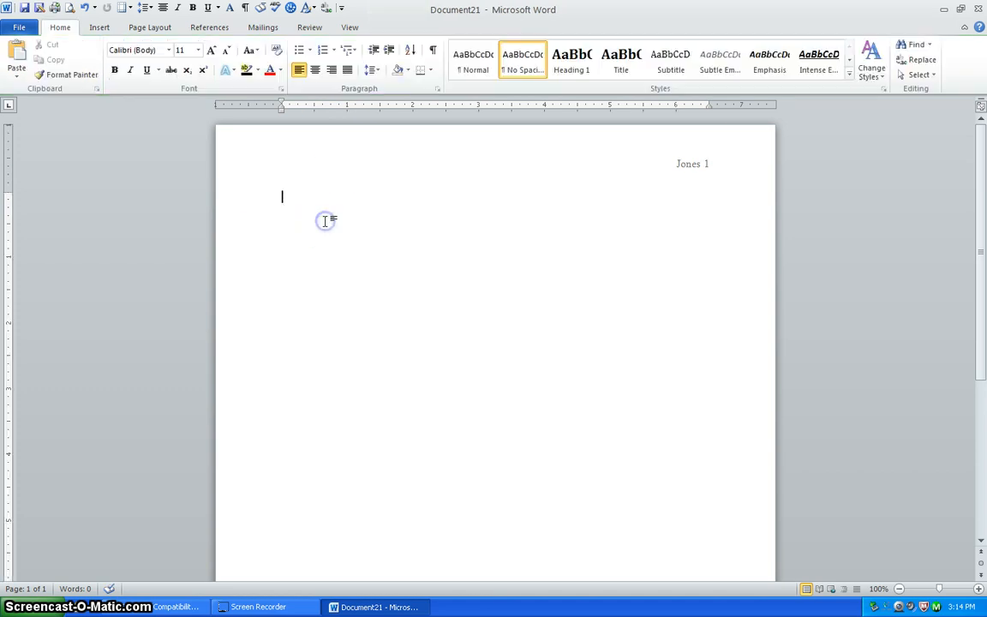
# Set the body font to Times New Roman at size 12.
pyautogui.click(789, 39)
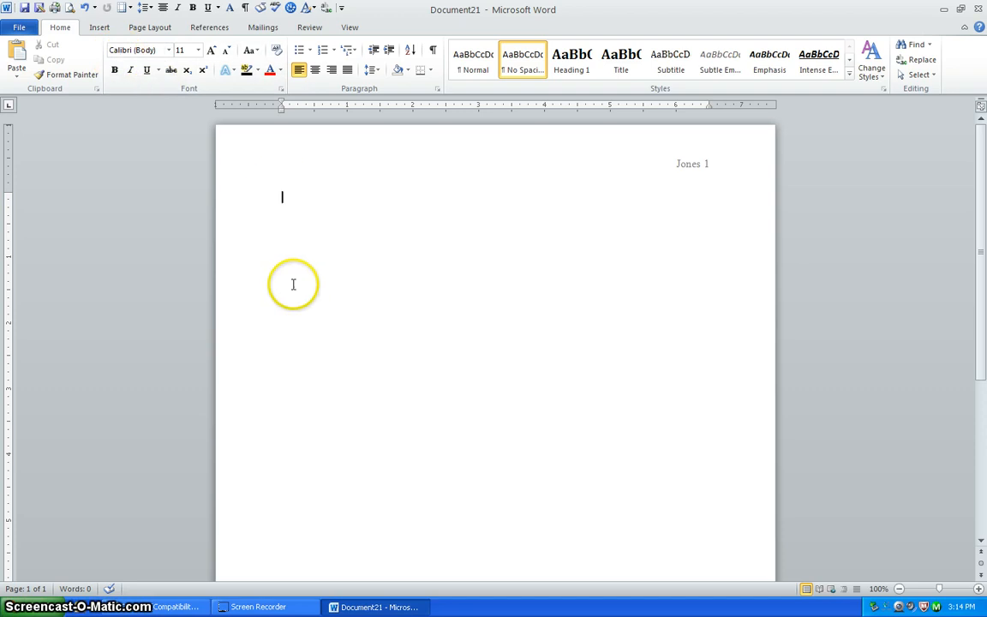
pyautogui.click(169, 51)
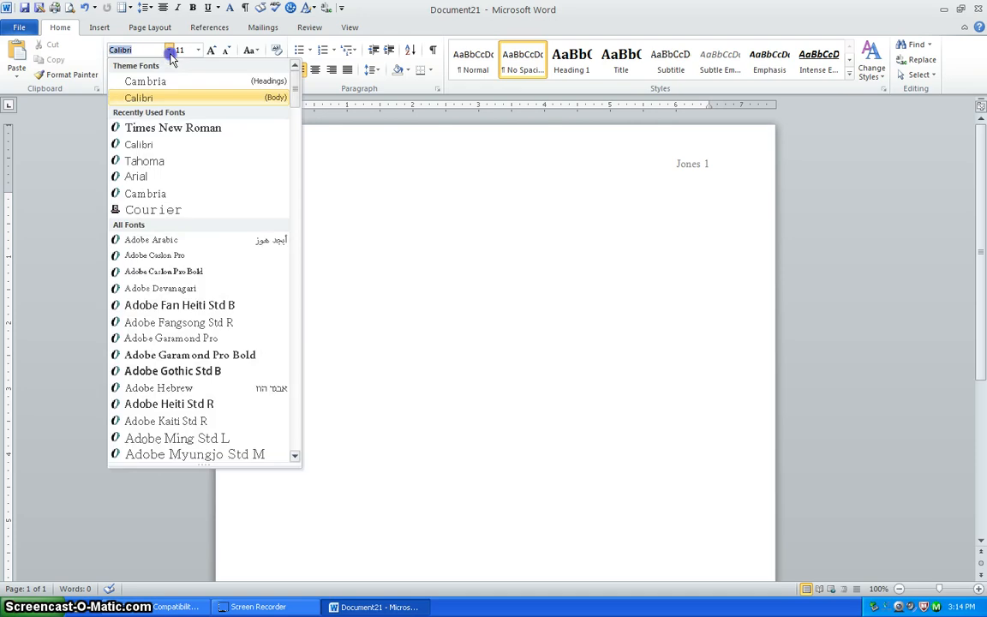
pyautogui.click(155, 129)
pyautogui.click(198, 50)
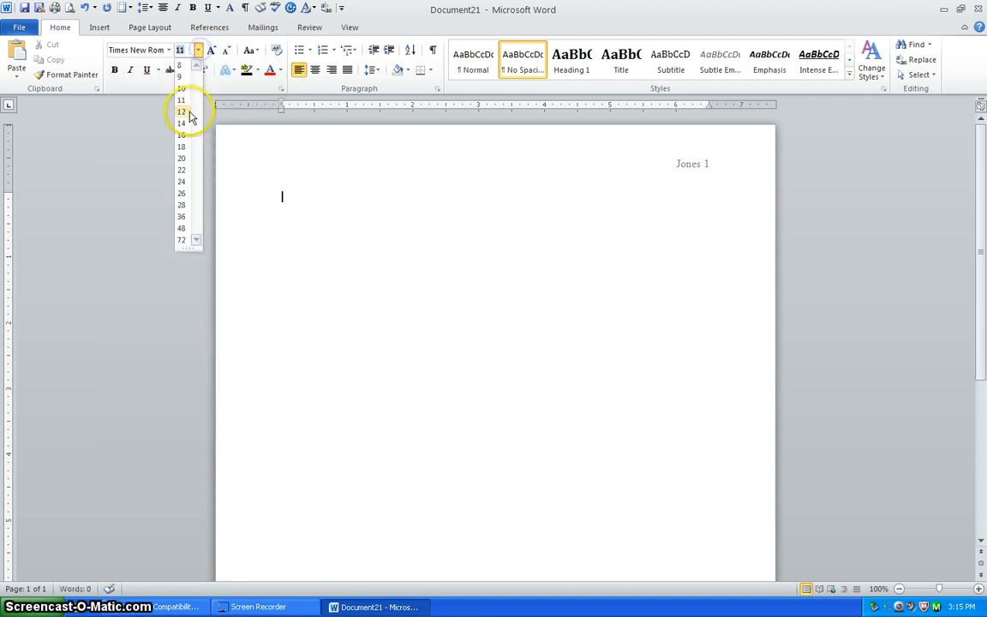
pyautogui.click(189, 115)
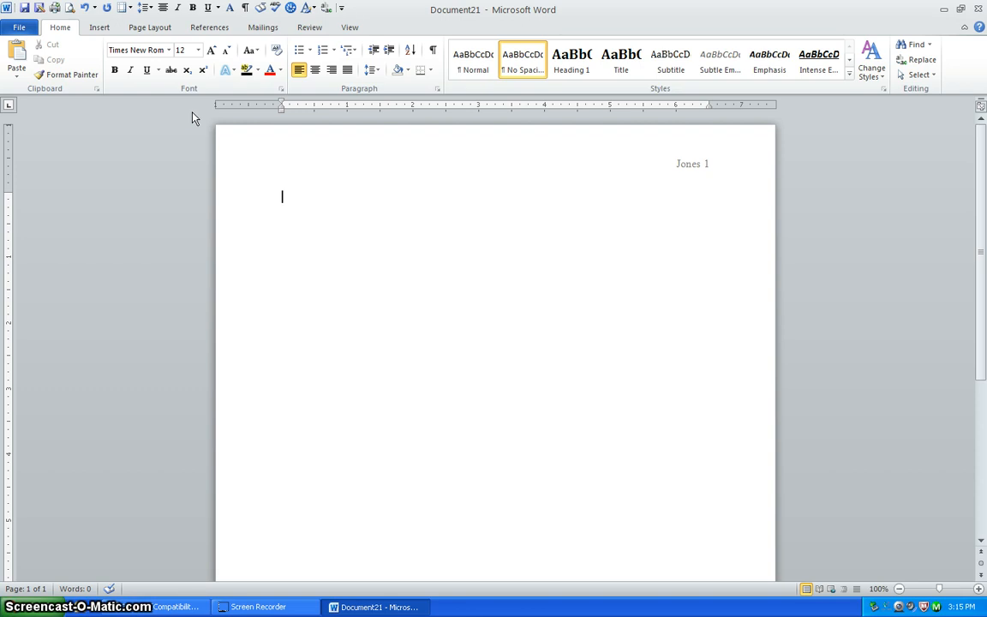
# Set line spacing to 2.0 and place the insertion point on the first body line.
pyautogui.click(378, 74)
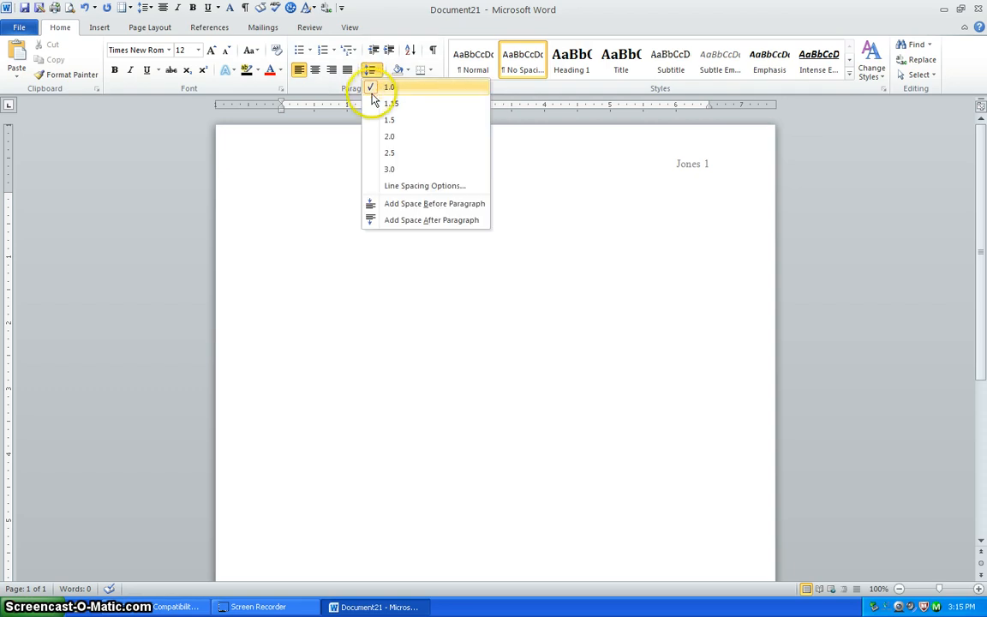
pyautogui.click(375, 137)
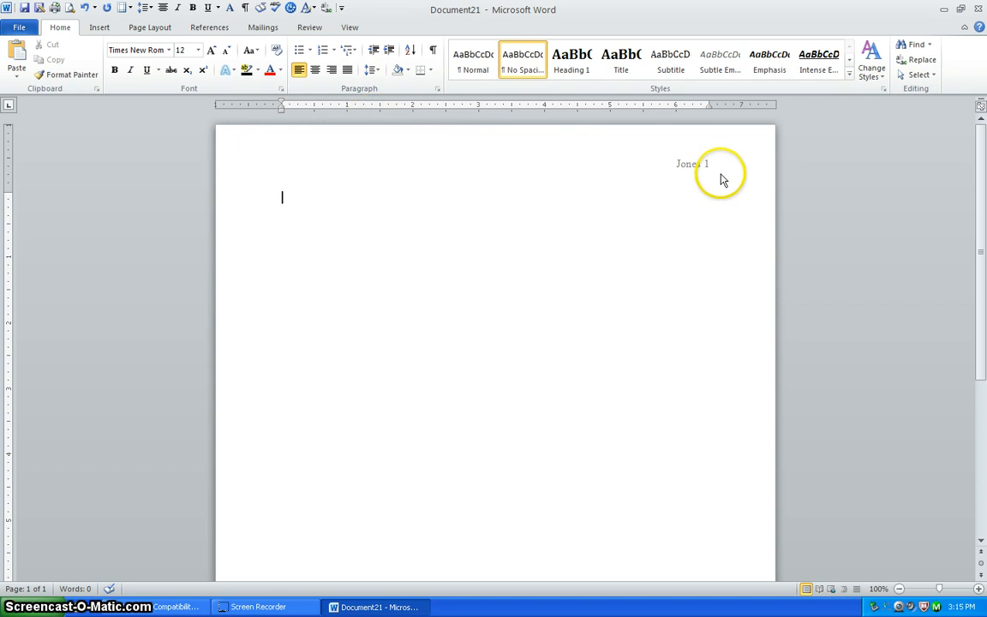
pyautogui.click(334, 203)
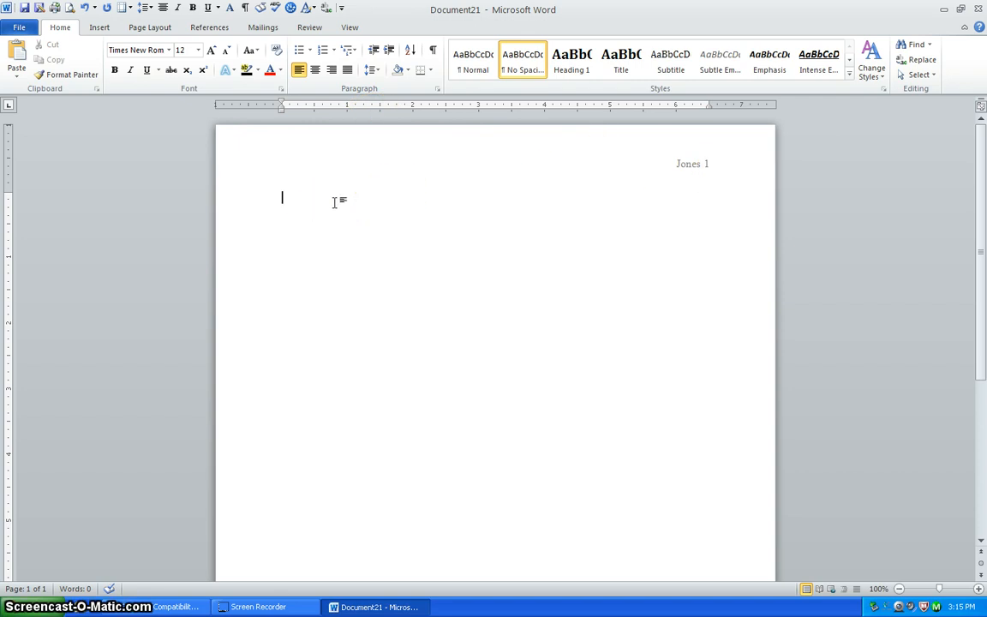
# Enter the student's name, the instructor's name, 'ENG 090, 4103' and '7 November 2013' on separate lines.
pyautogui.write('Tom Jones')
pyautogui.press('Return')
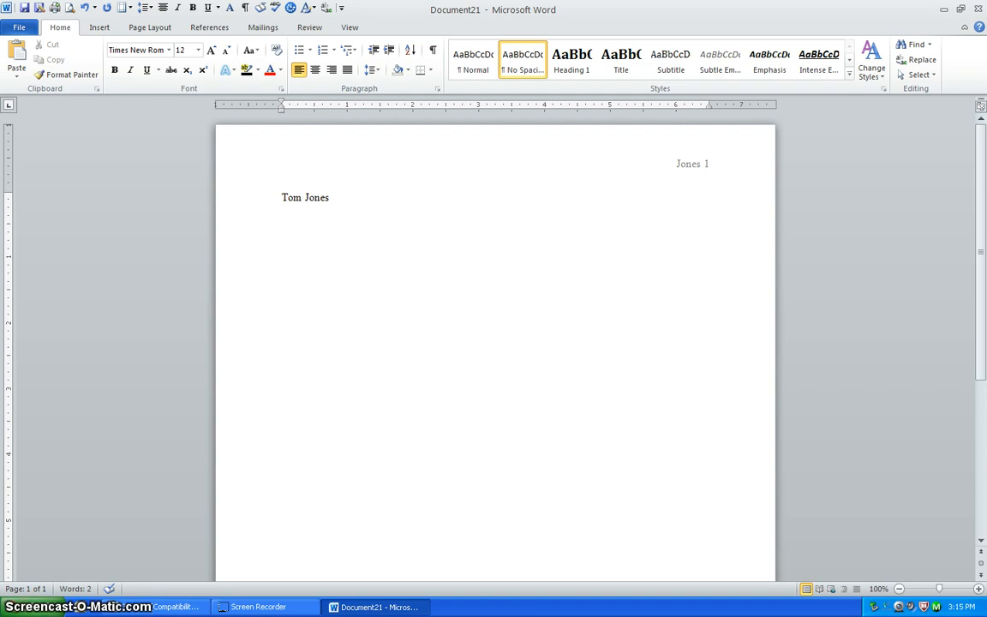
pyautogui.write('Berman')
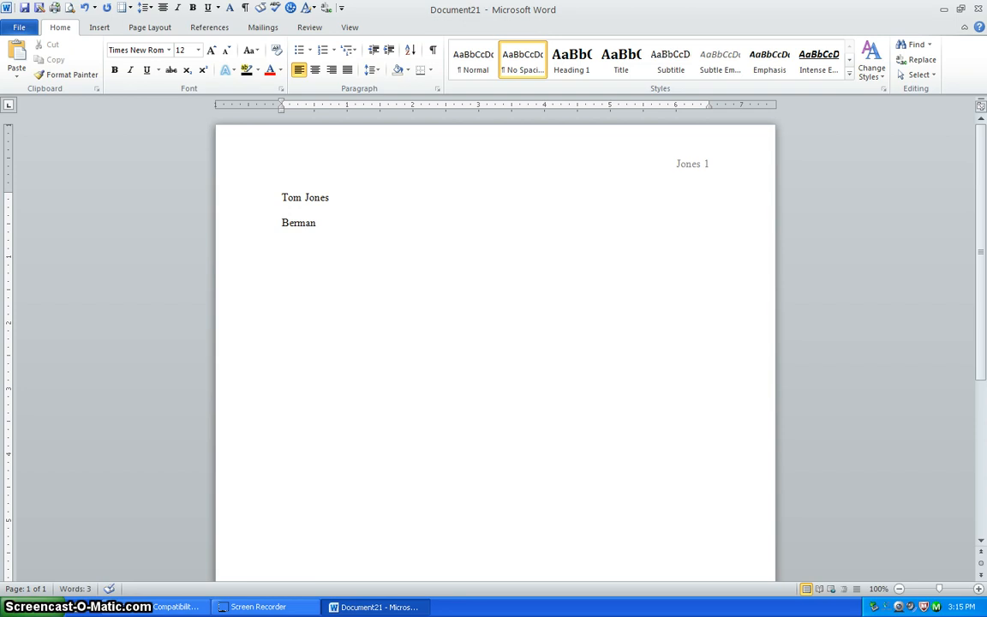
pyautogui.press('Return')
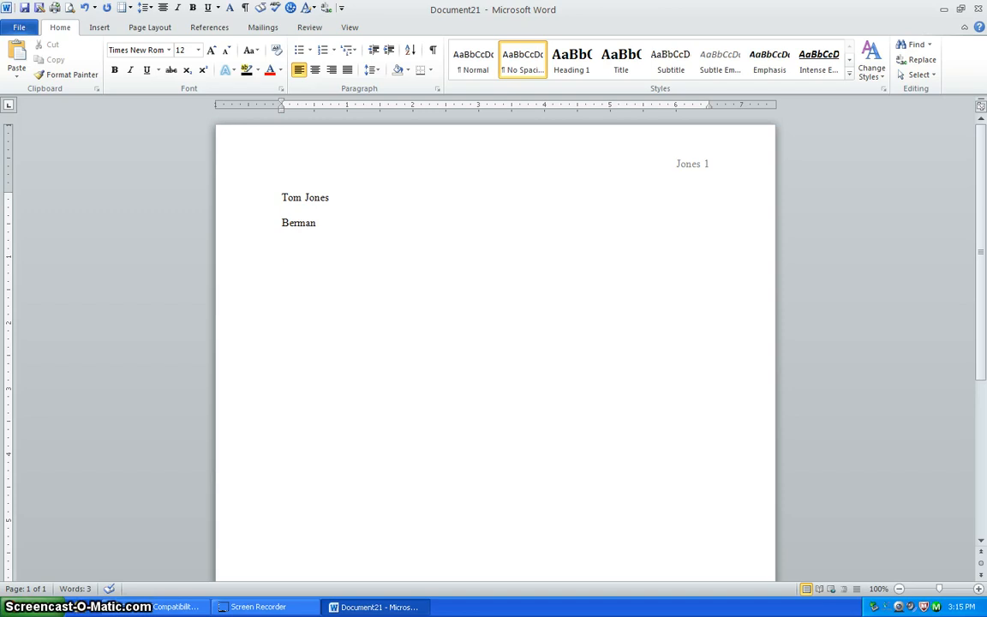
pyautogui.write('ENG')
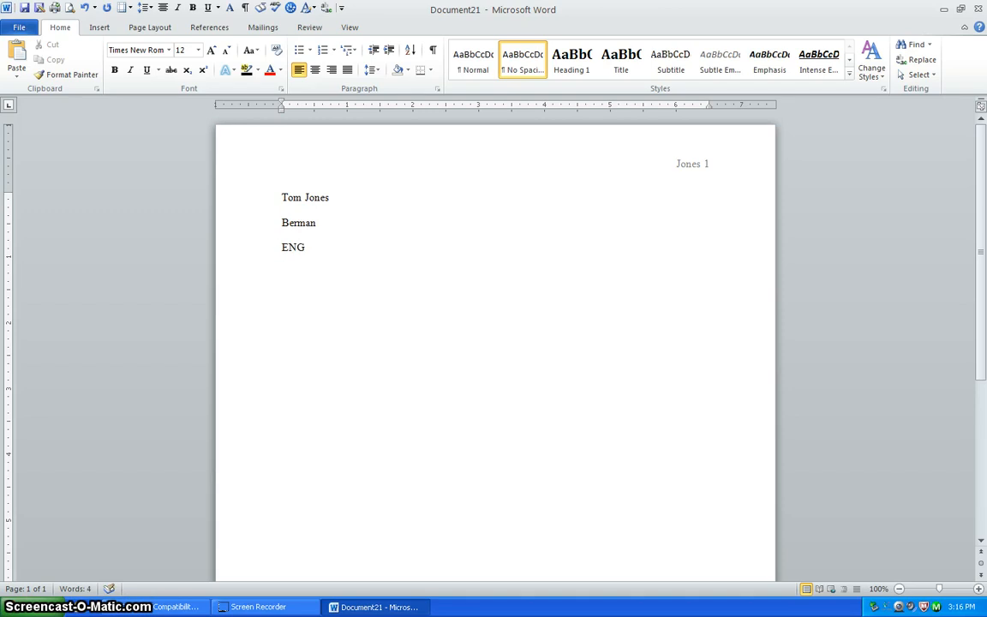
pyautogui.write(' 09')
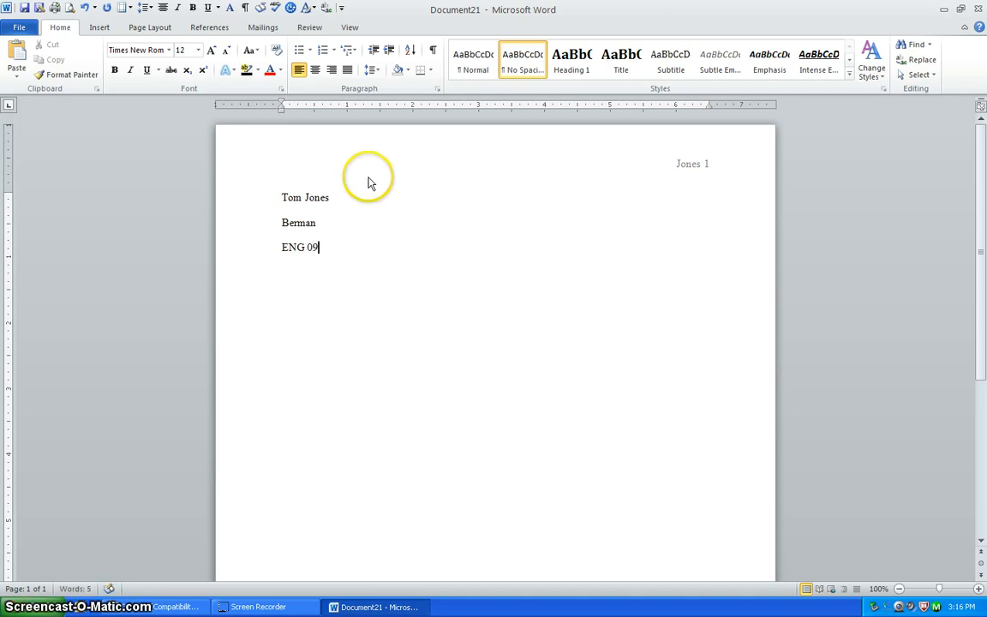
pyautogui.write('0,')
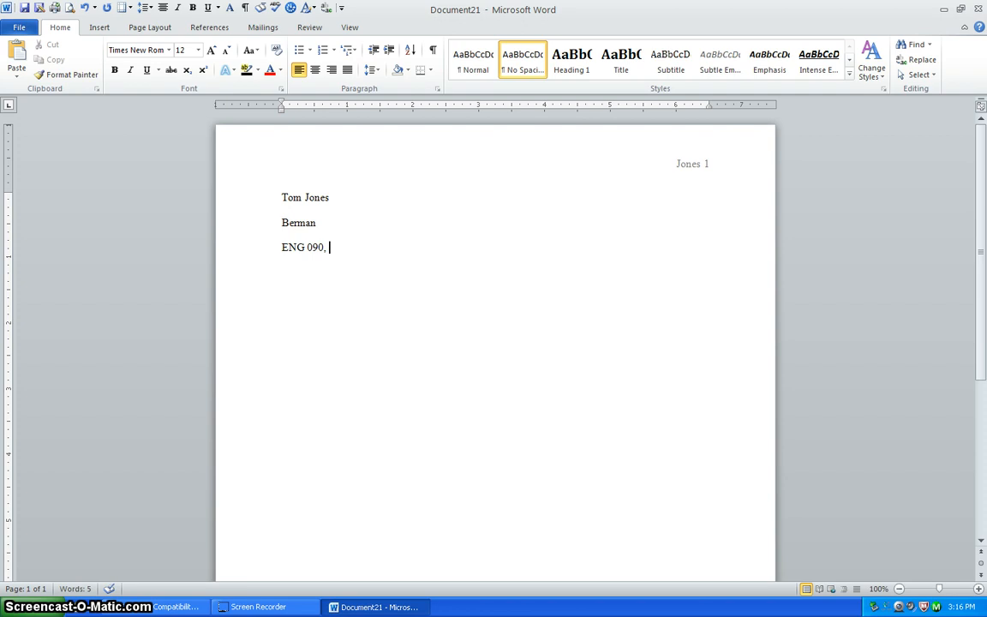
pyautogui.write(' 41')
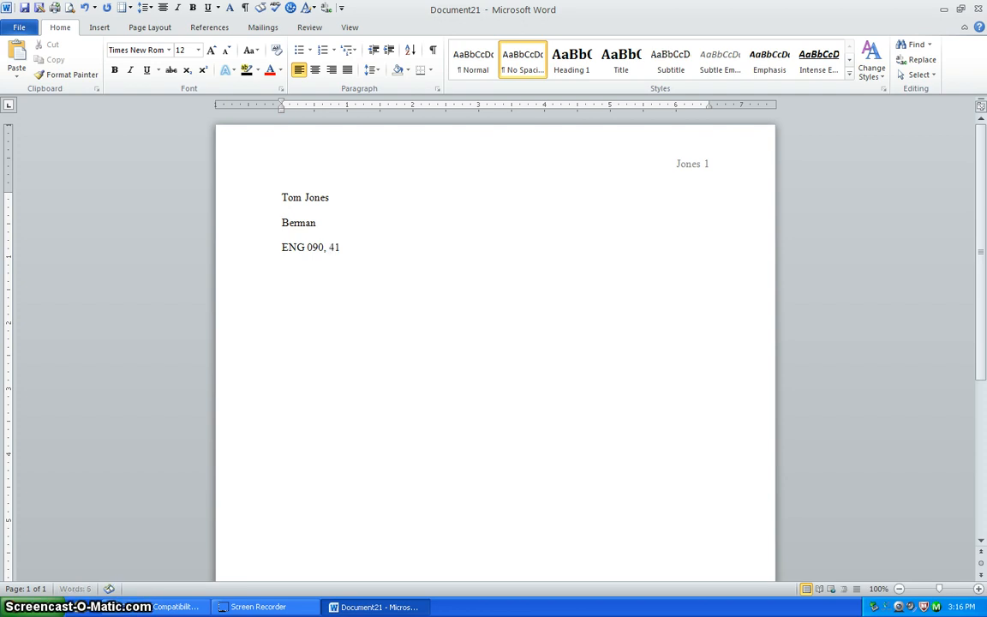
pyautogui.write('03')
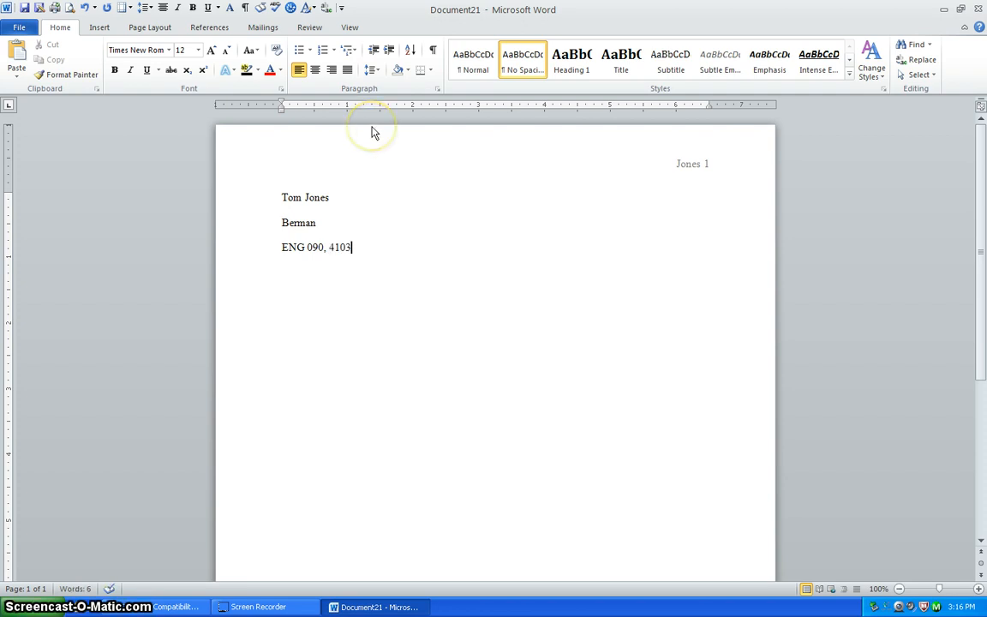
pyautogui.press('Return')
pyautogui.write('7 No')
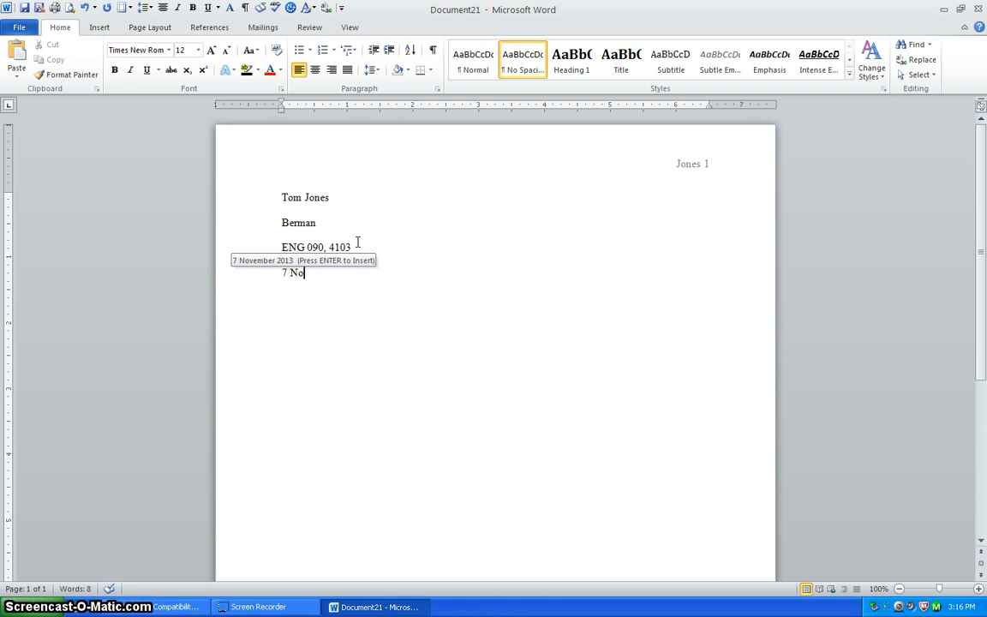
pyautogui.press('Return')
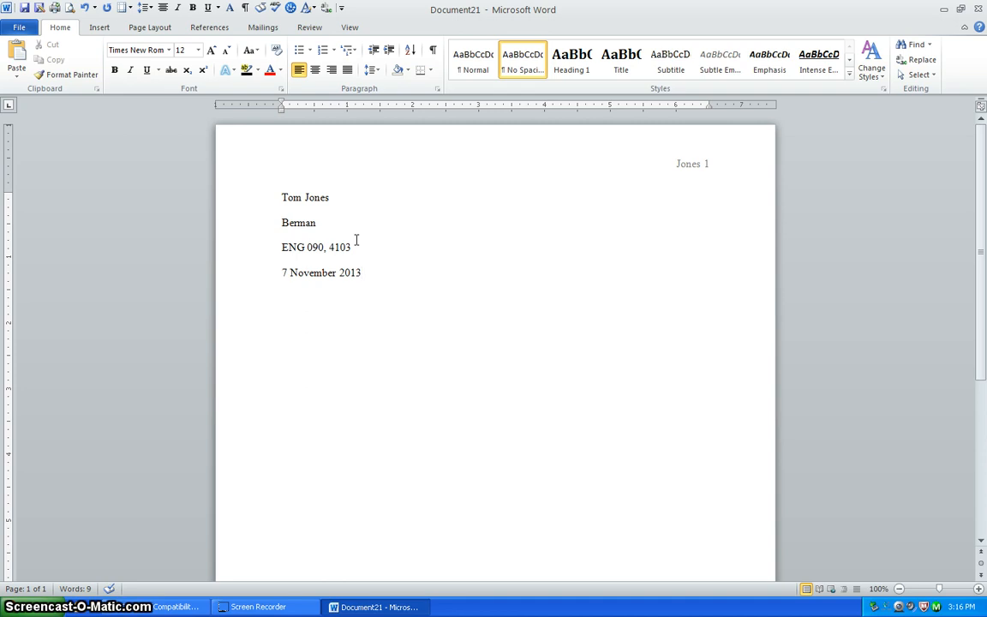
pyautogui.press('Return')
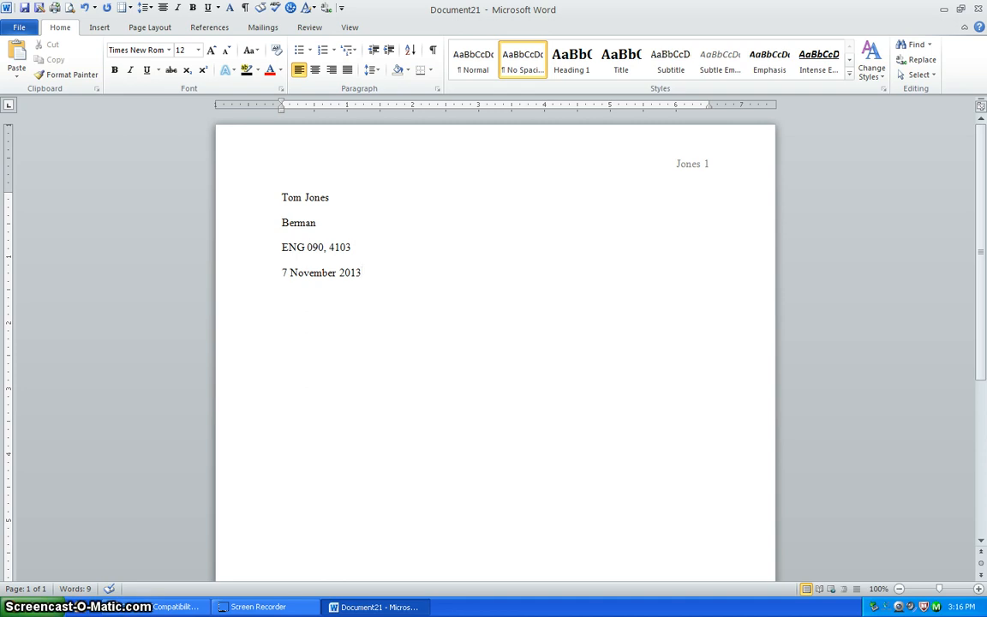
# Add a centered 'Title' line, then return the following line to left alignment.
pyautogui.click(315, 71)
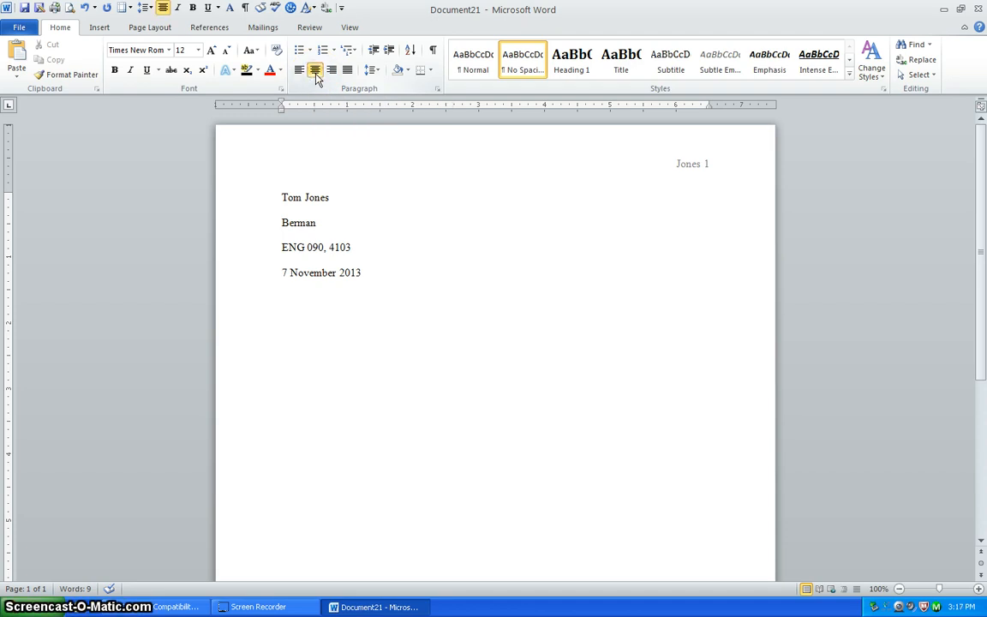
pyautogui.write('Title')
pyautogui.press('Return')
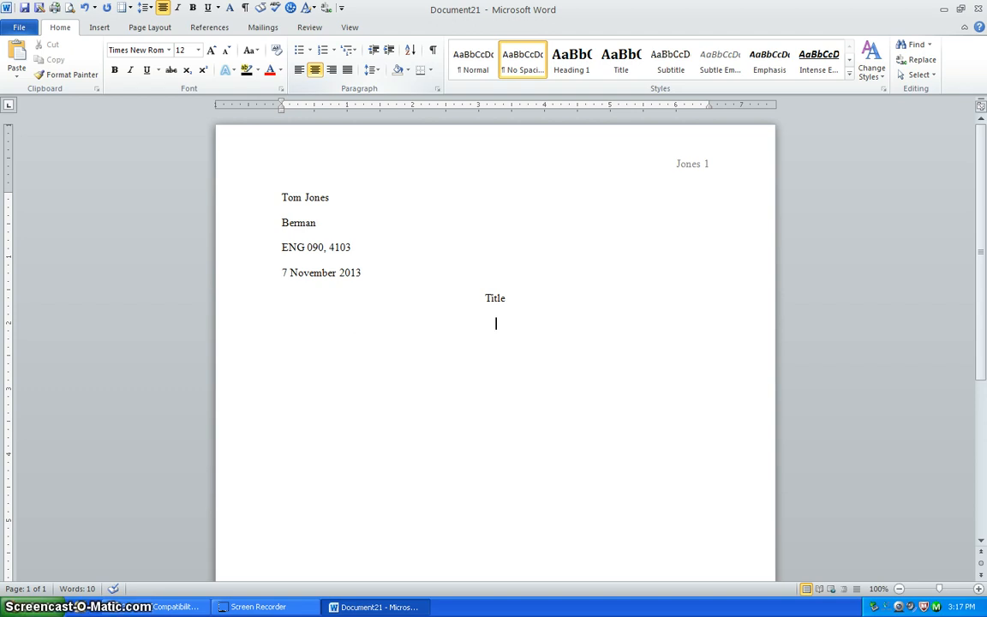
pyautogui.click(300, 72)
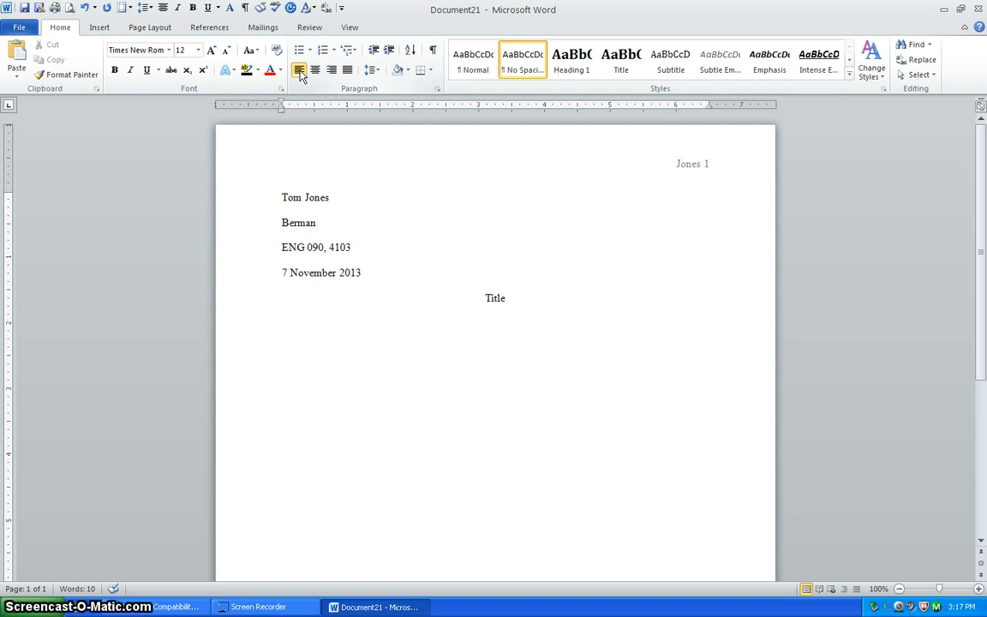
# Indent the first line and type 'This is the first line of my paper.'.
pyautogui.press('Tab')
pyautogui.write('This is the first li')
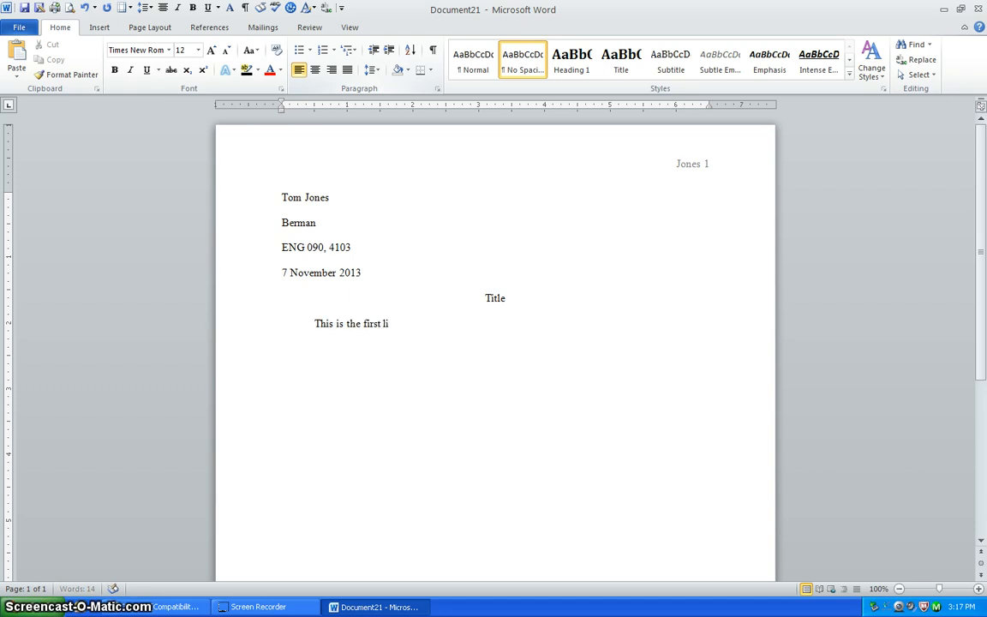
pyautogui.write('ne of my paper.')
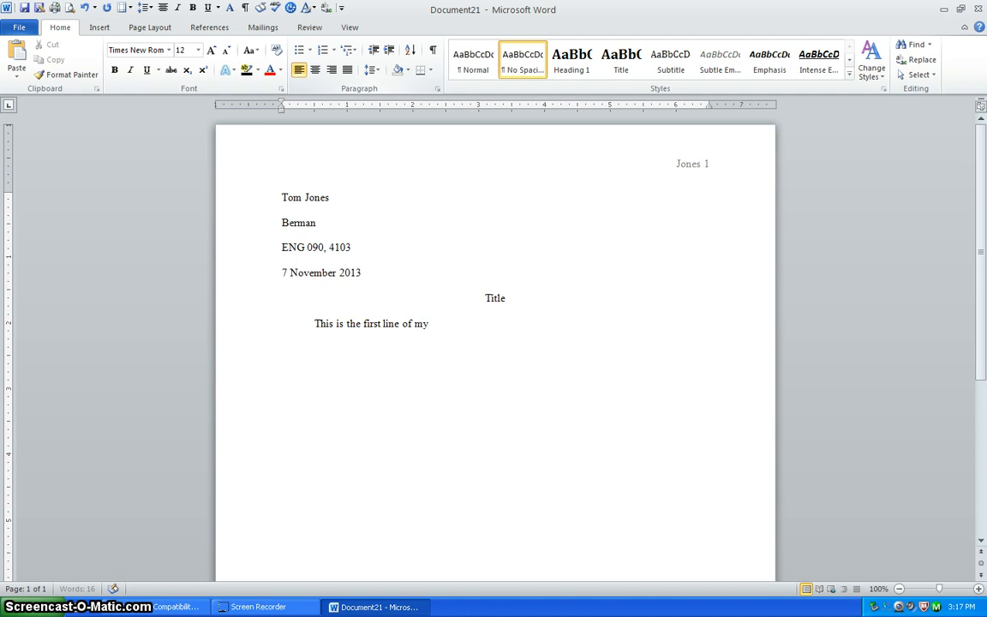